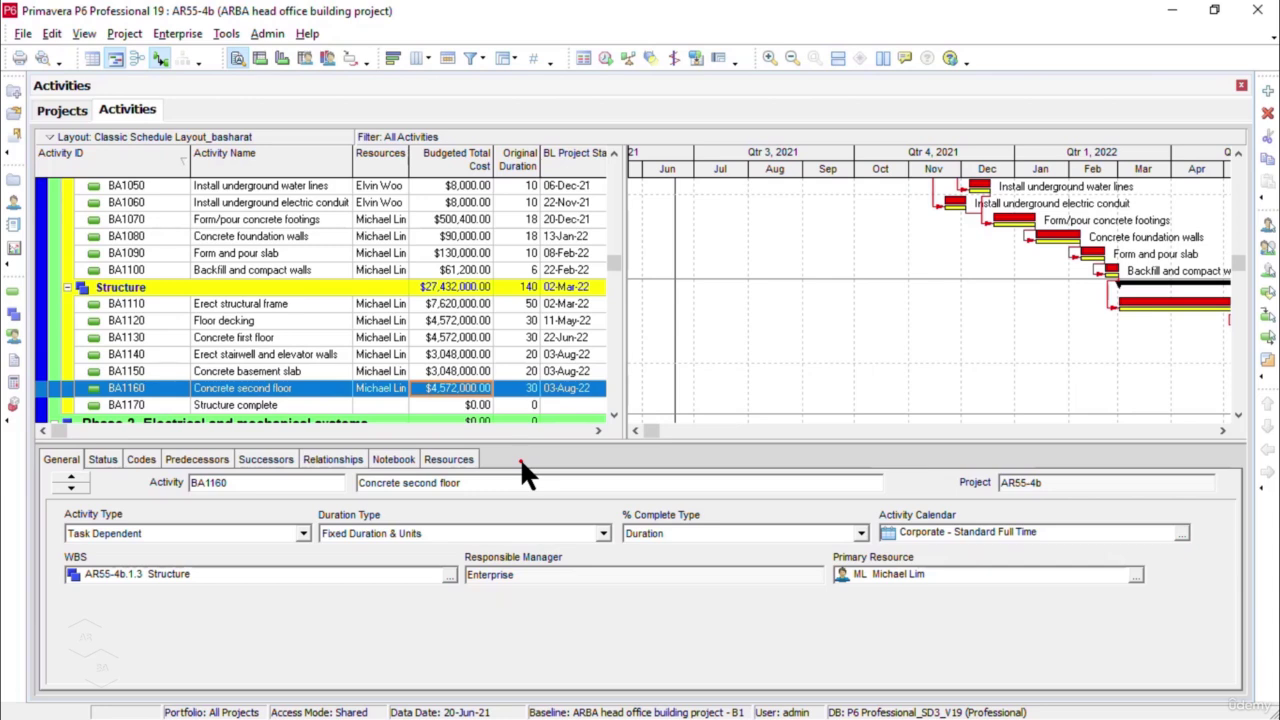
# Add Expenses to the displayed activity details tabs, apply the change, and show the expense details.
pyautogui.rightClick(566, 462)
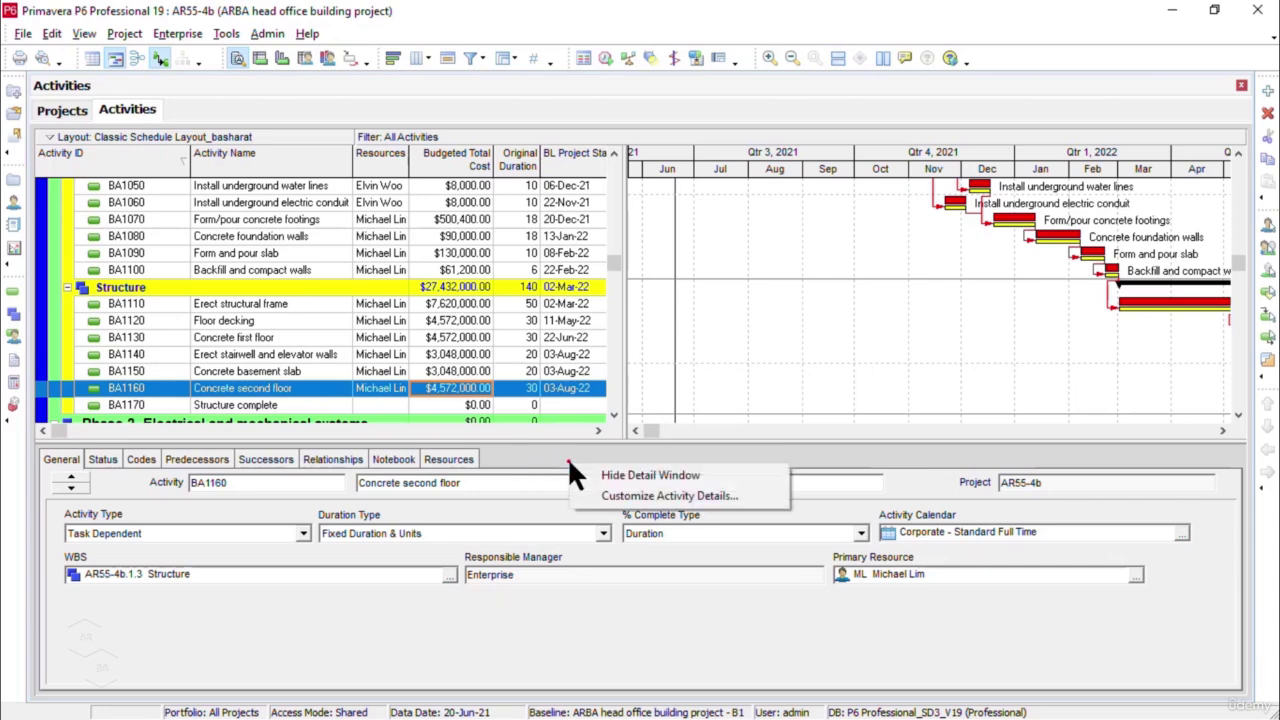
pyautogui.click(651, 496)
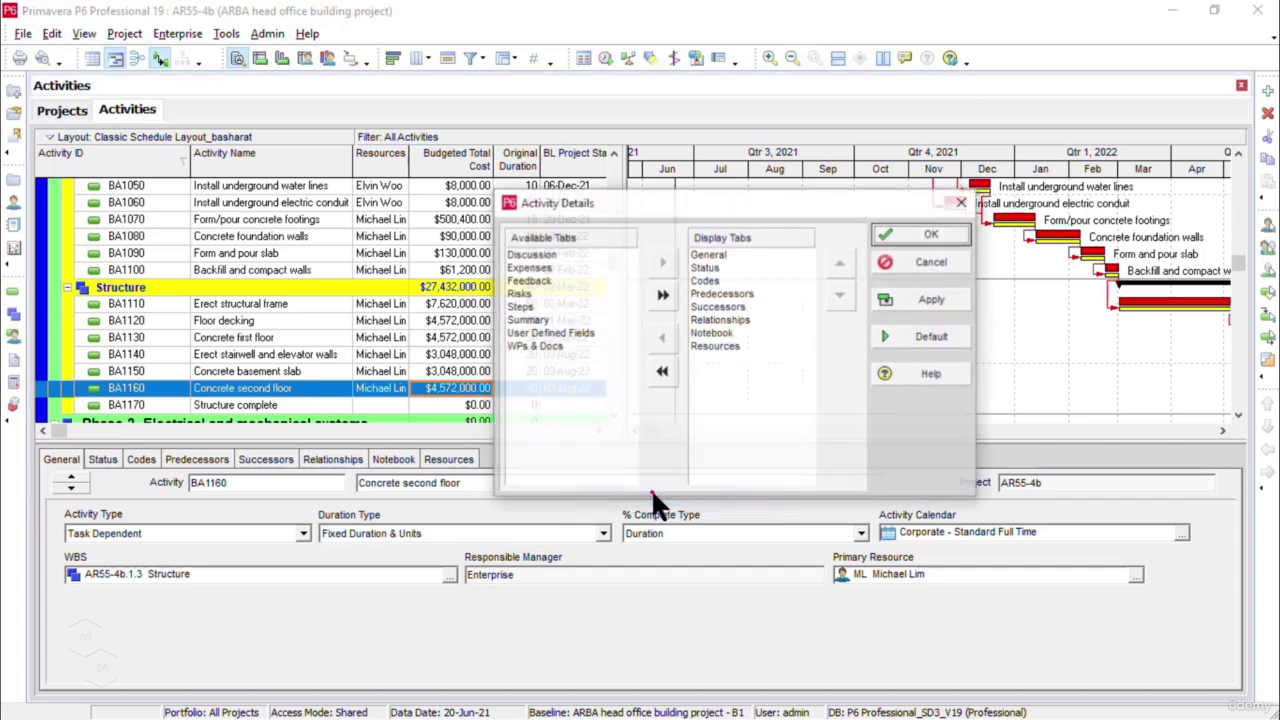
pyautogui.click(534, 268)
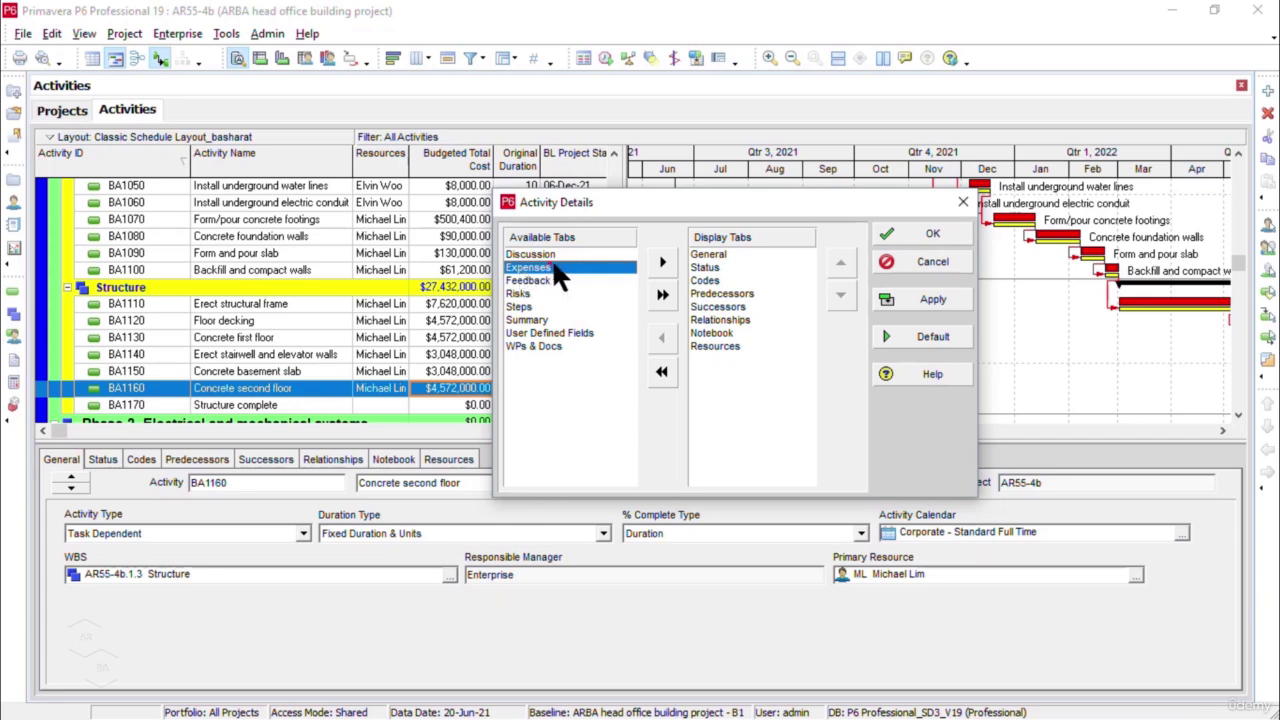
pyautogui.click(662, 257)
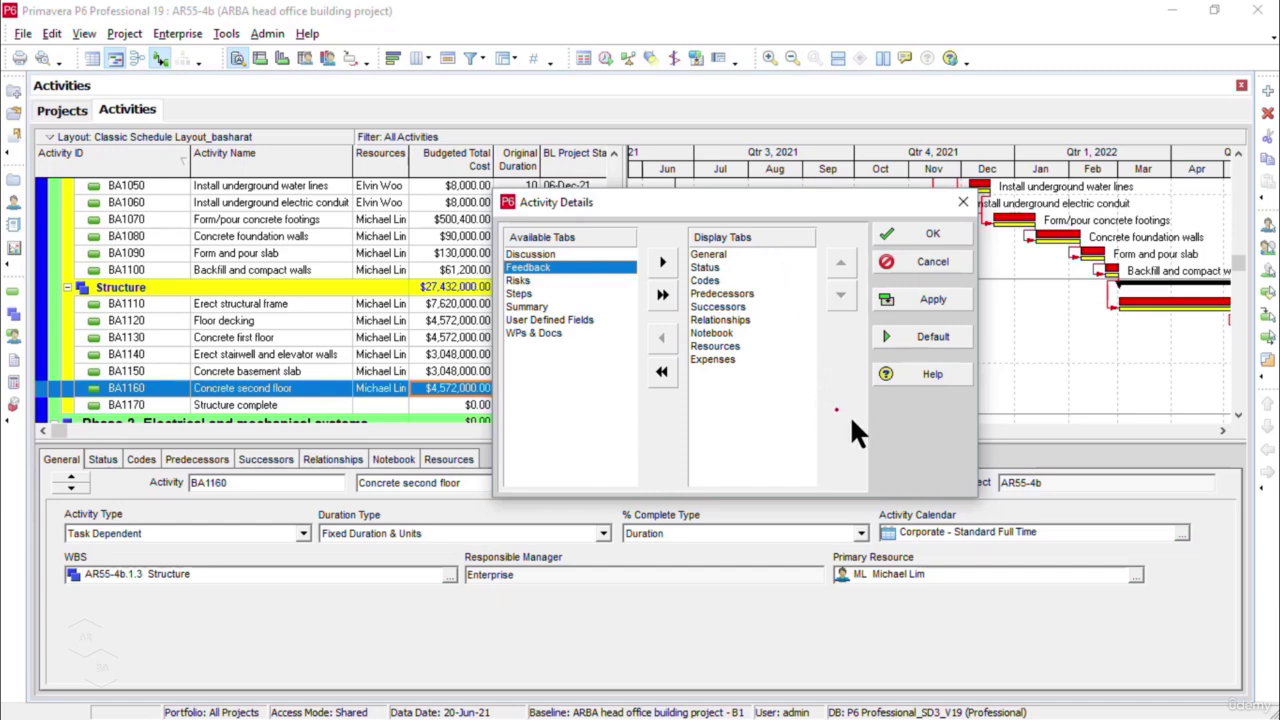
pyautogui.click(948, 300)
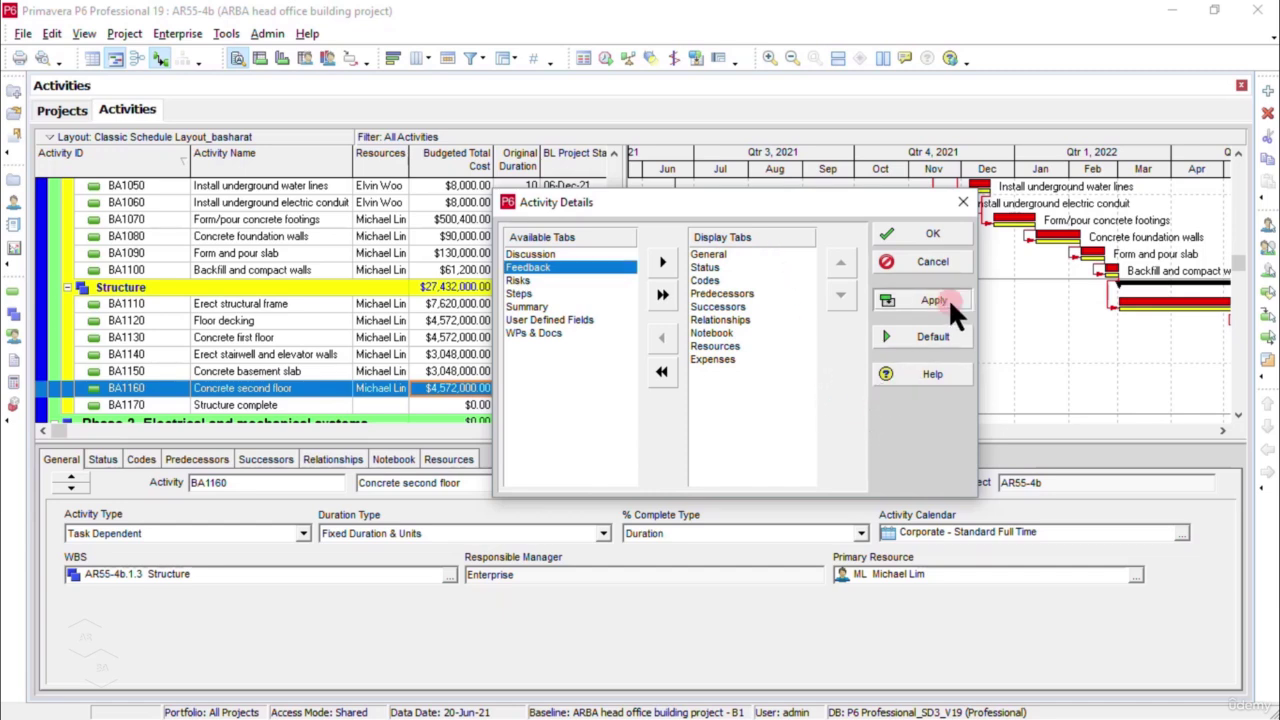
pyautogui.click(949, 241)
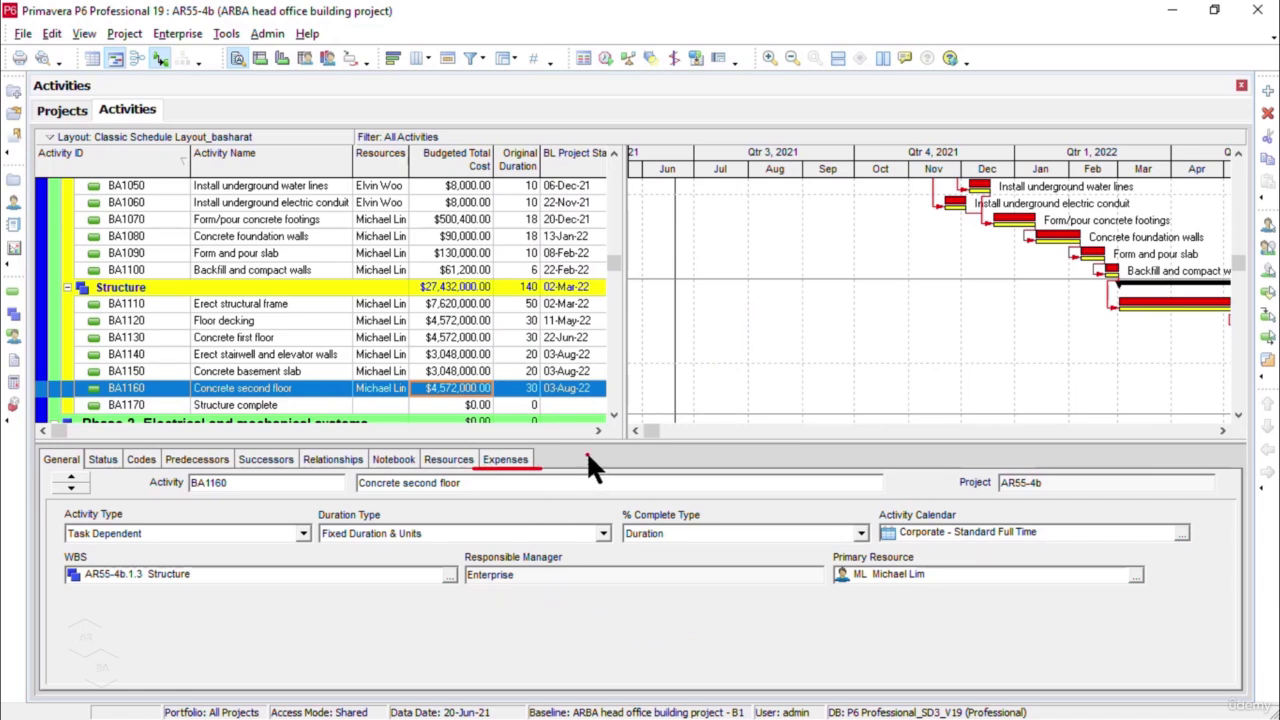
pyautogui.click(512, 462)
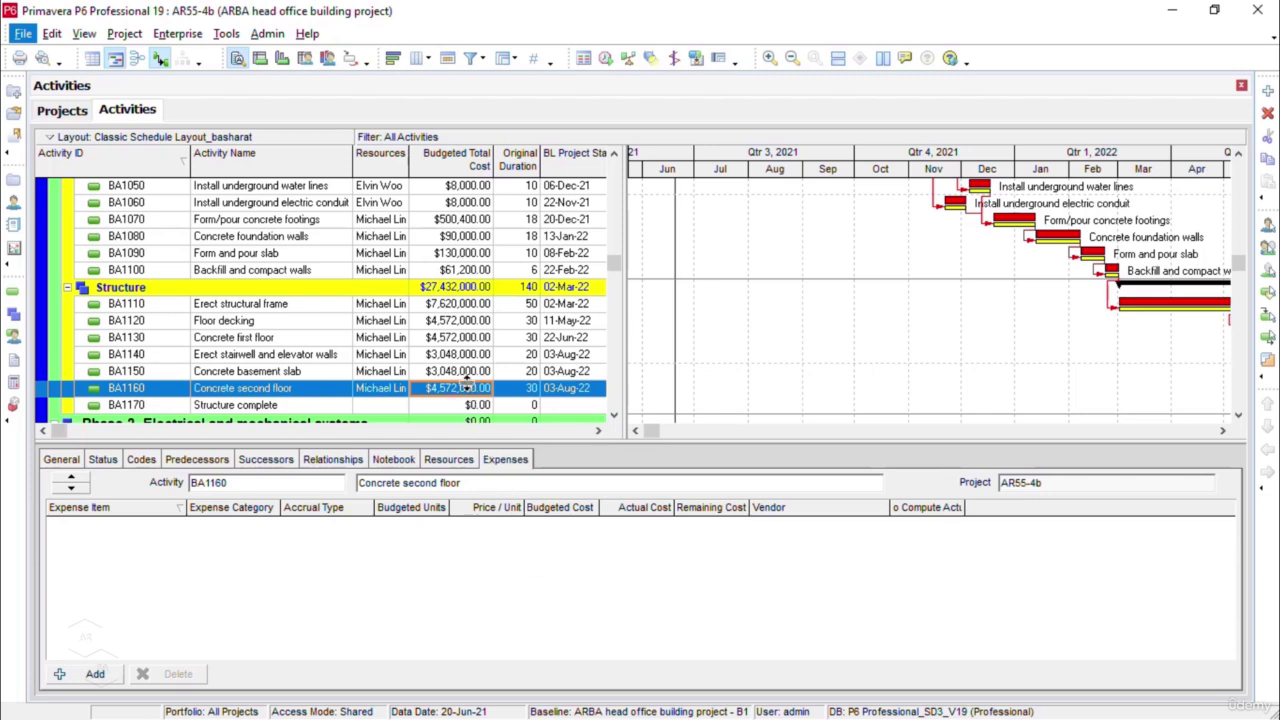
# Add an expense item named "Travelling to Pretorai" to activity BA1150, Concrete basement slab.
pyautogui.click(443, 357)
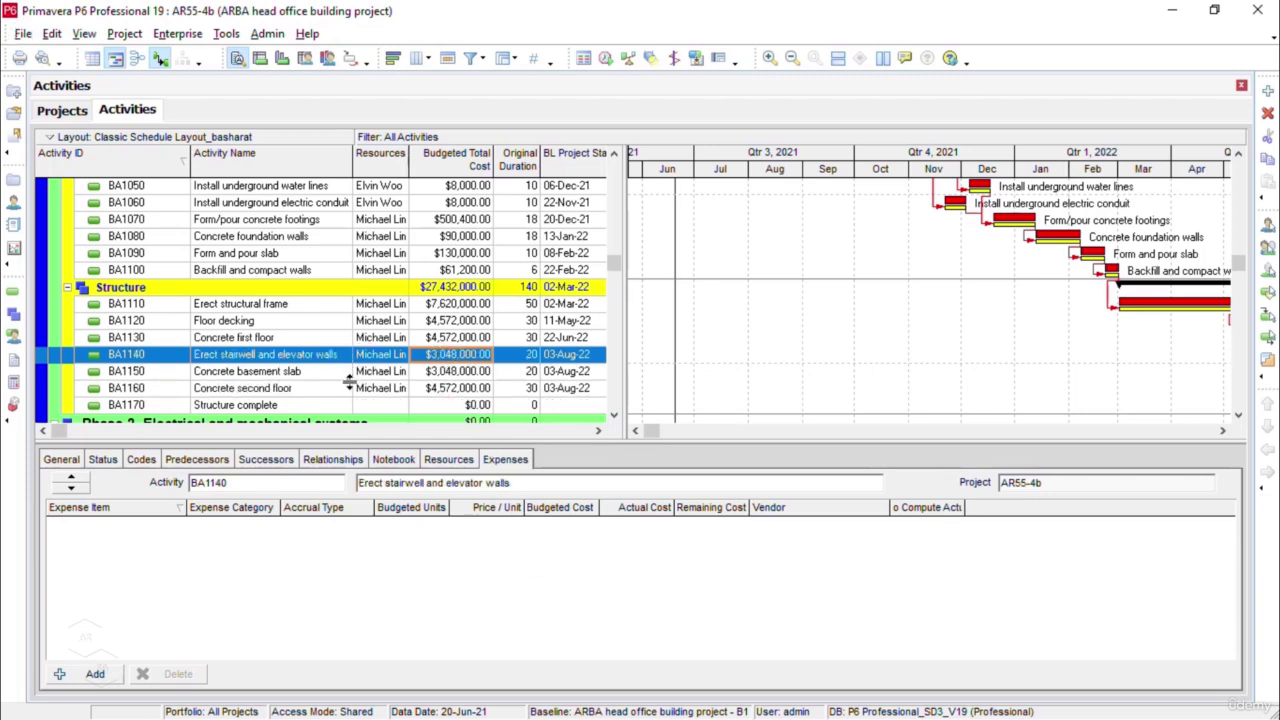
pyautogui.click(396, 371)
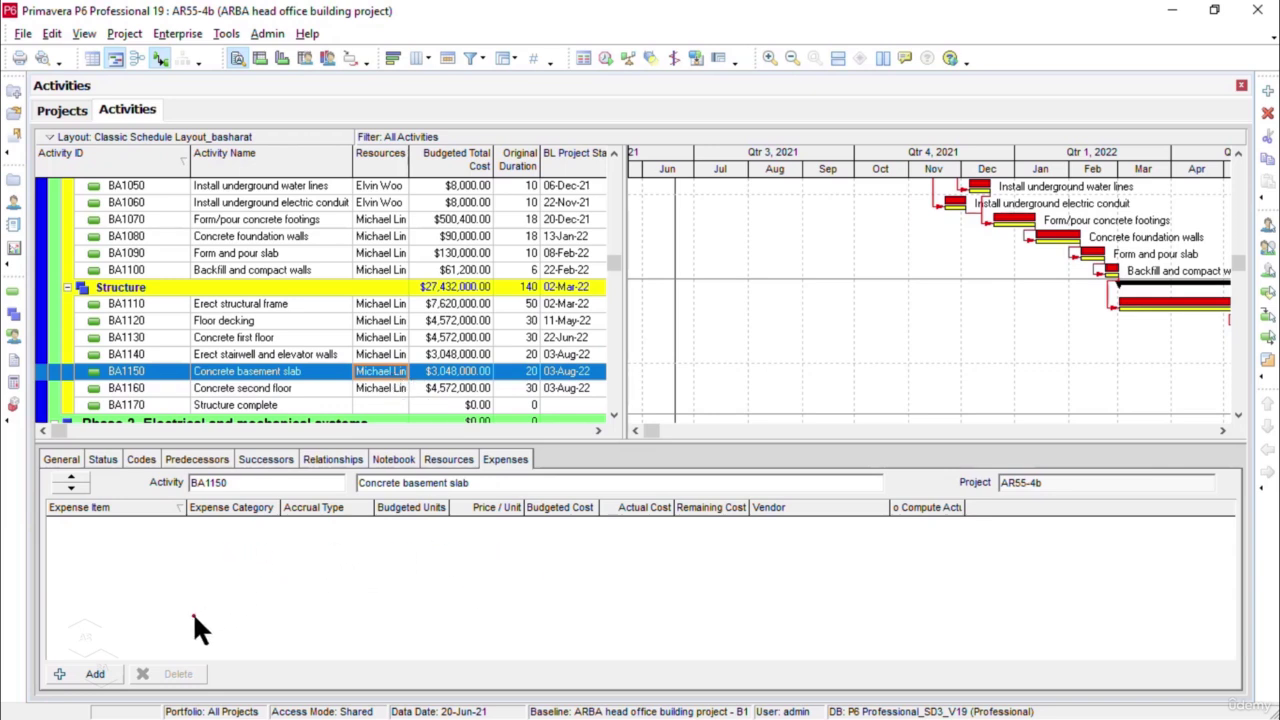
pyautogui.click(100, 675)
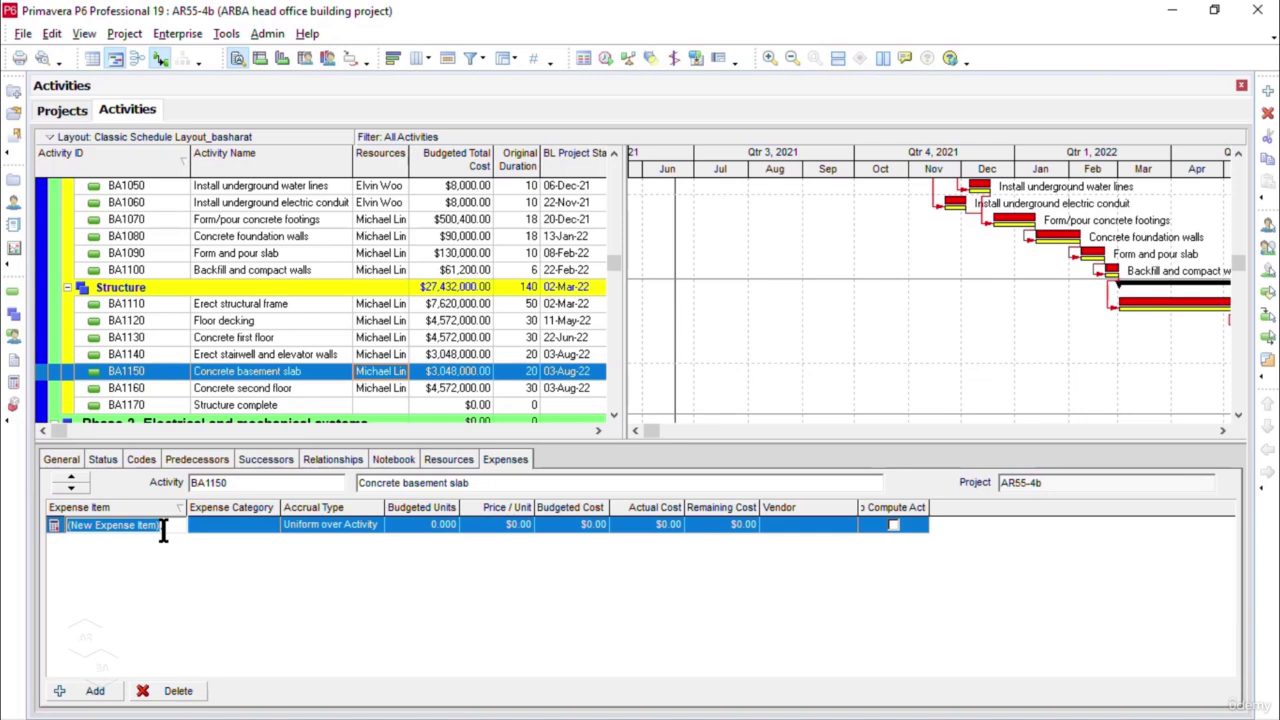
pyautogui.write('Travell')
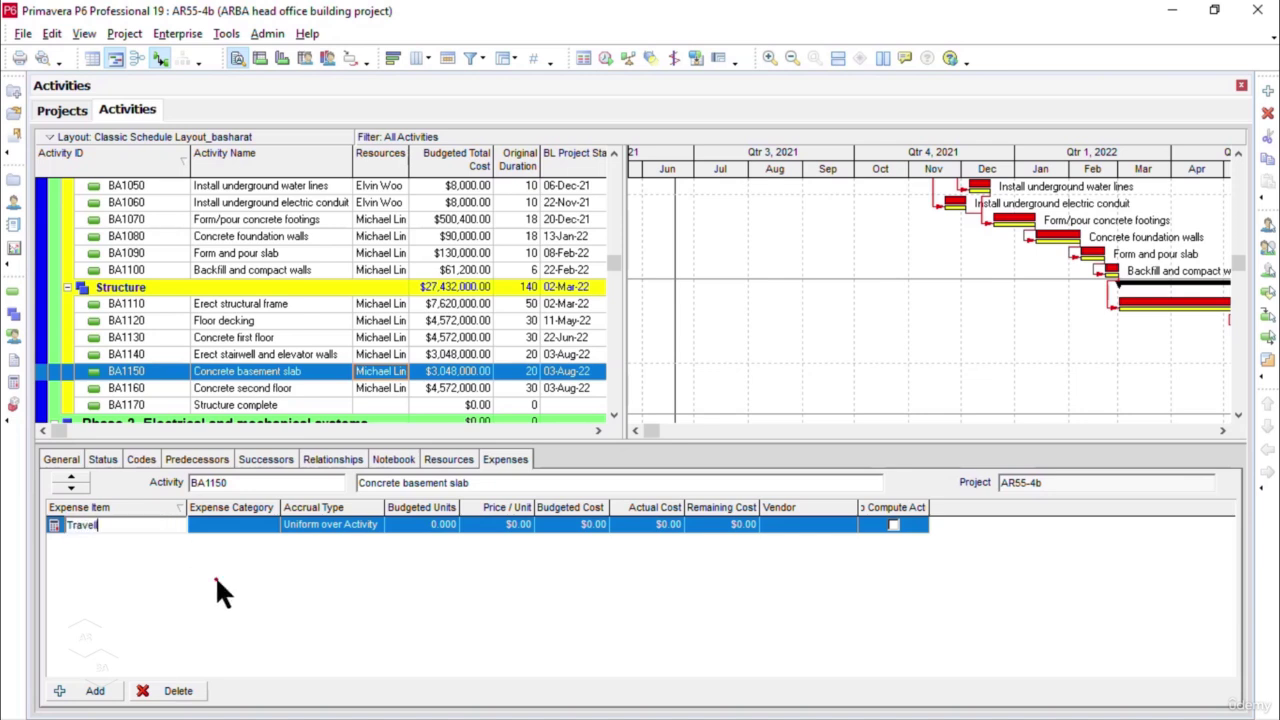
pyautogui.write('ing to Pretorai')
pyautogui.click(243, 525)
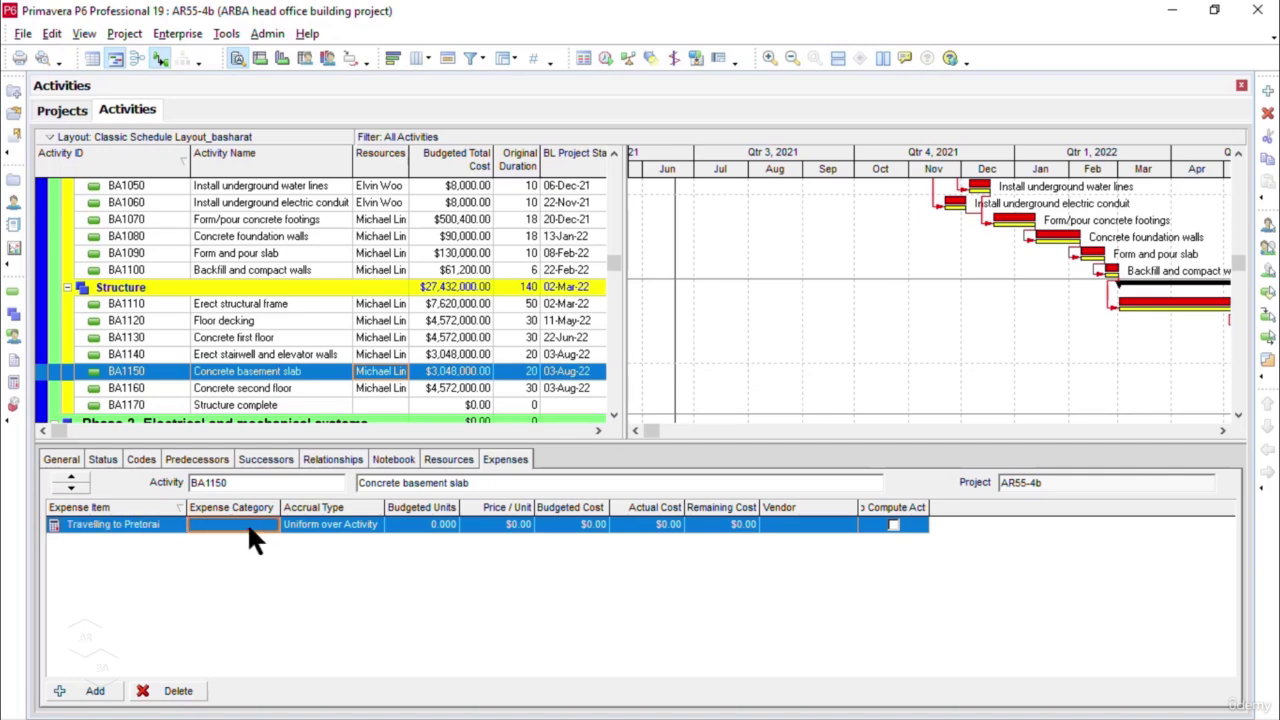
pyautogui.click(247, 522)
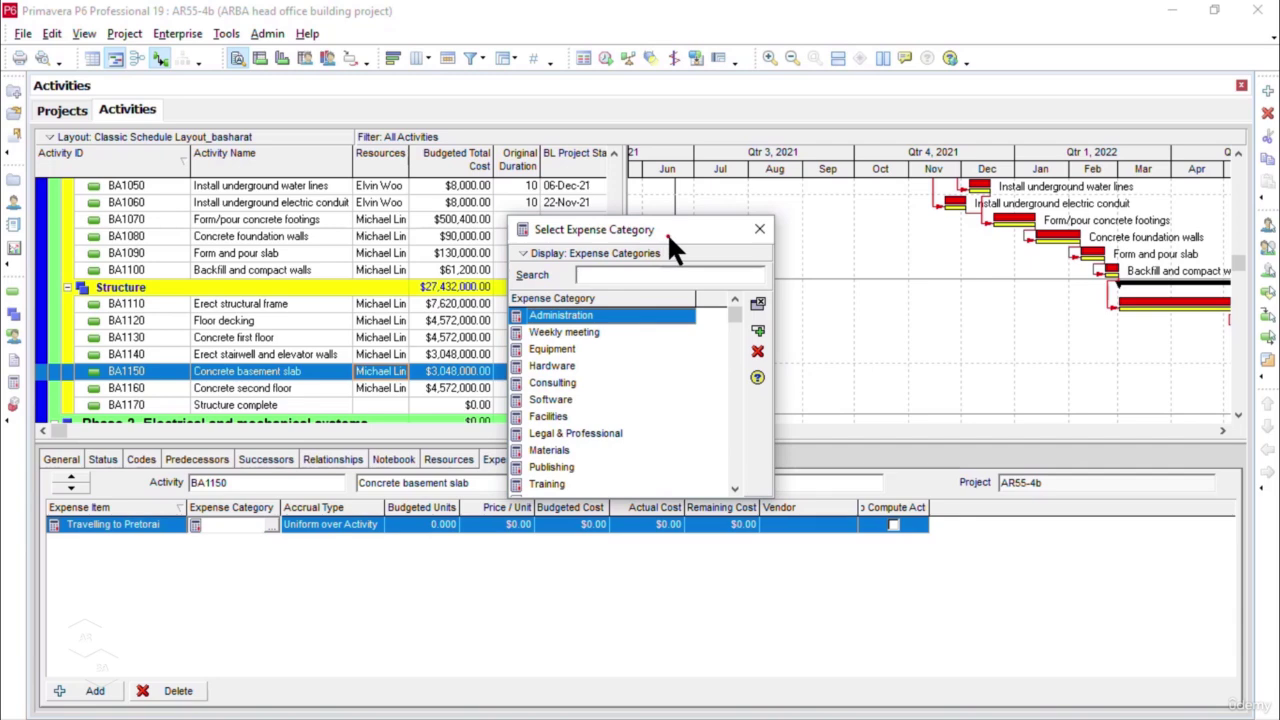
pyautogui.moveTo(672, 219); pyautogui.dragTo(683, 160)
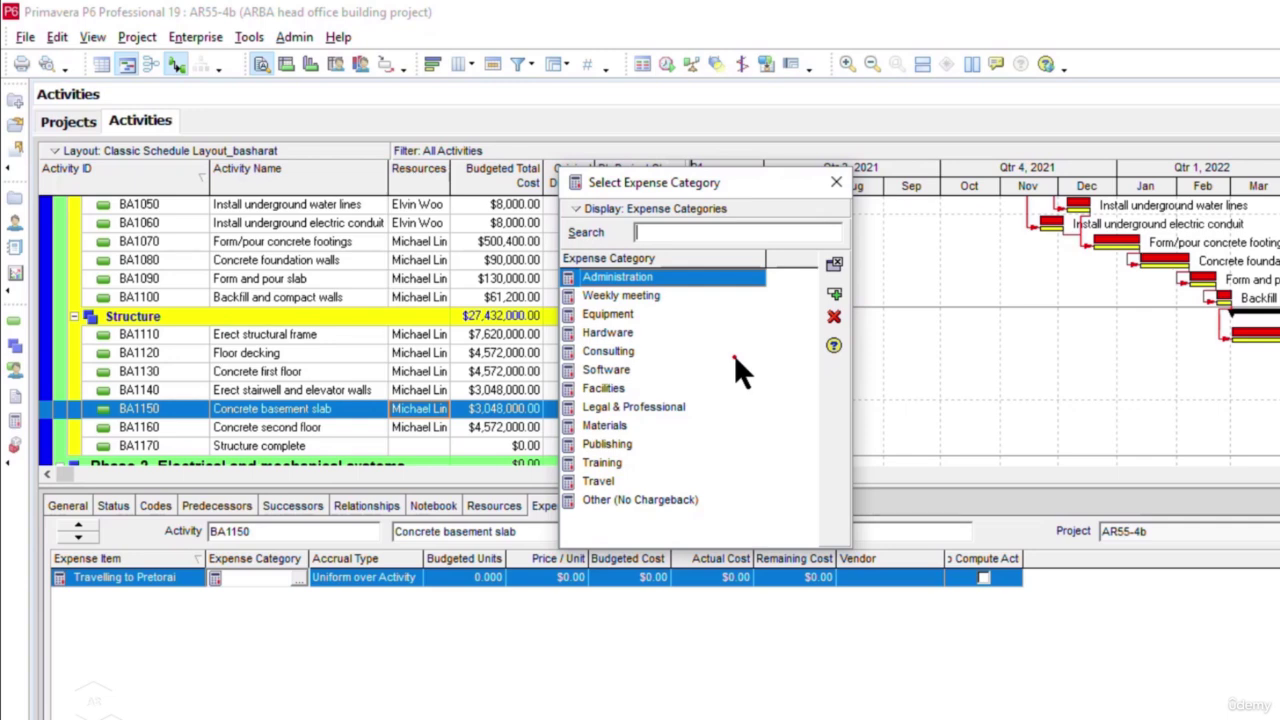
pyautogui.click(837, 183)
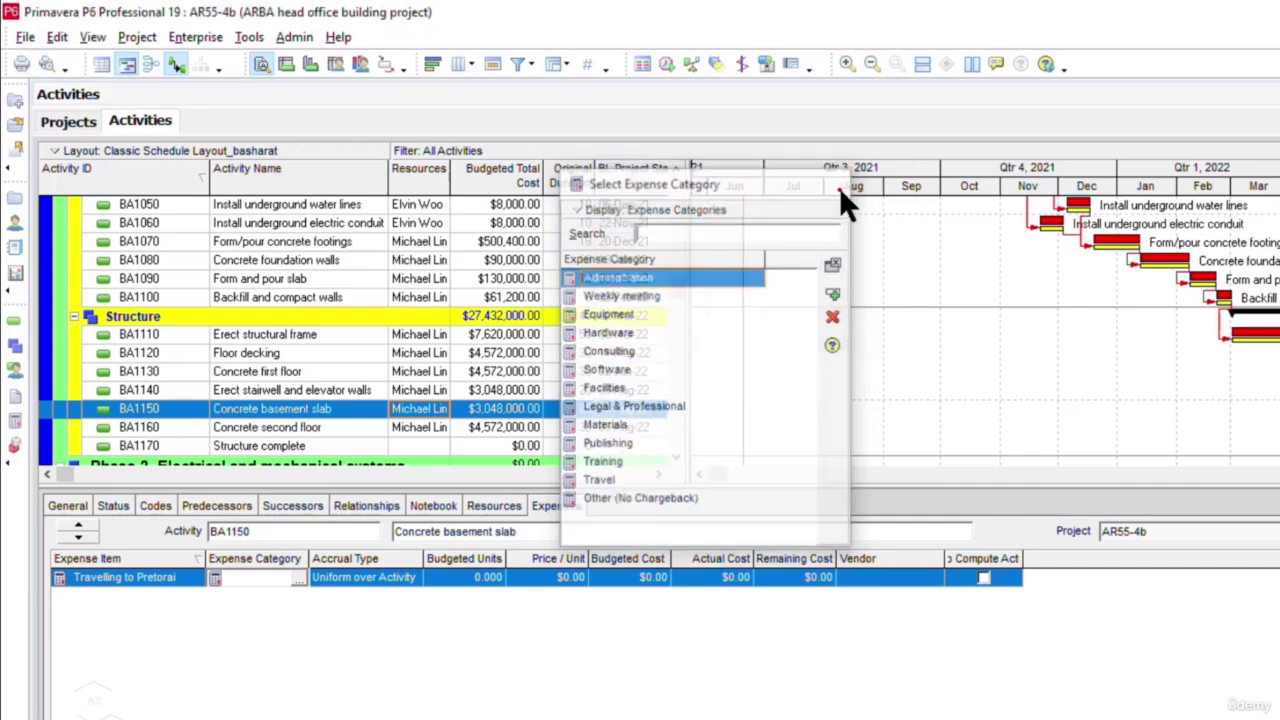
# Create a new expense category named "Test category" in the admin categories.
pyautogui.click(304, 36)
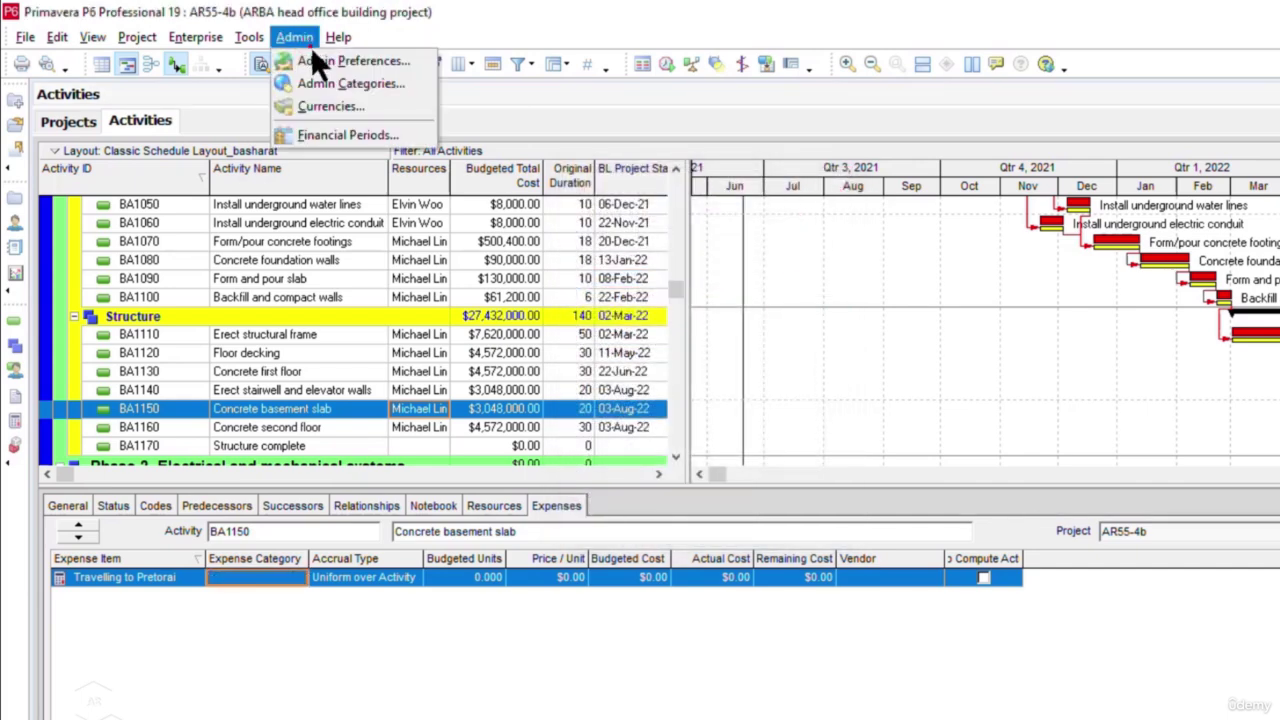
pyautogui.click(392, 82)
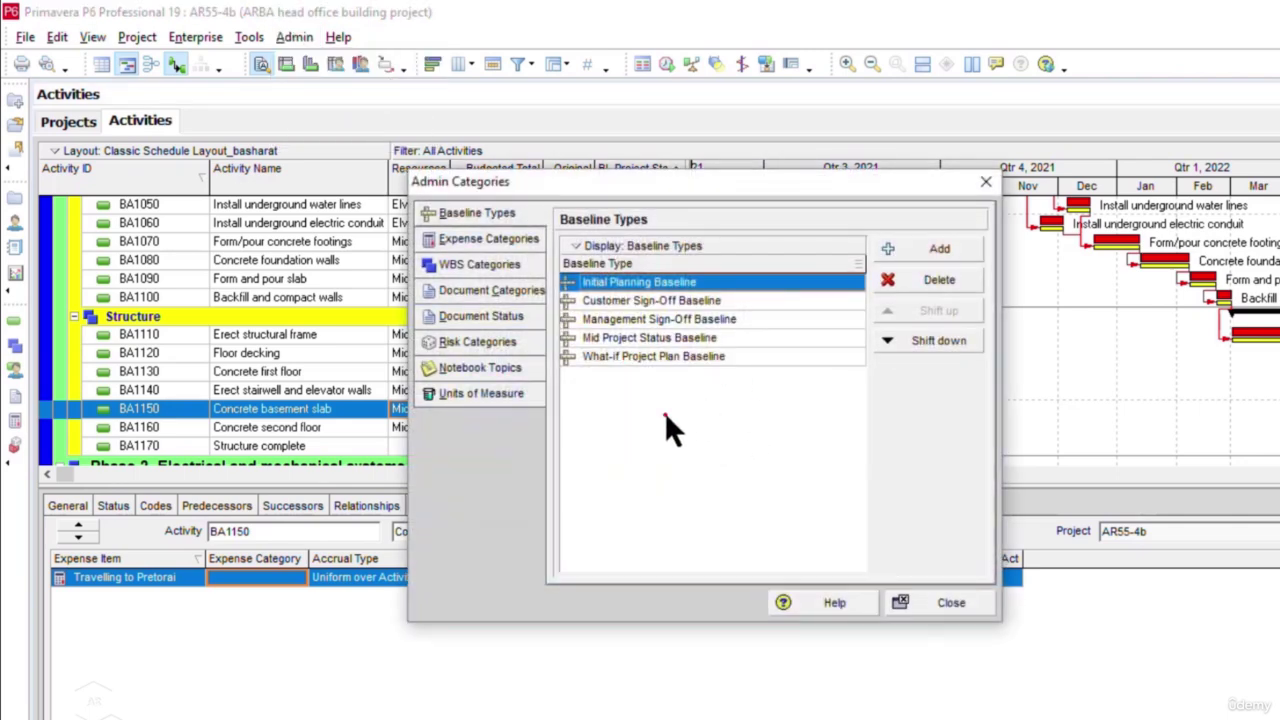
pyautogui.click(510, 242)
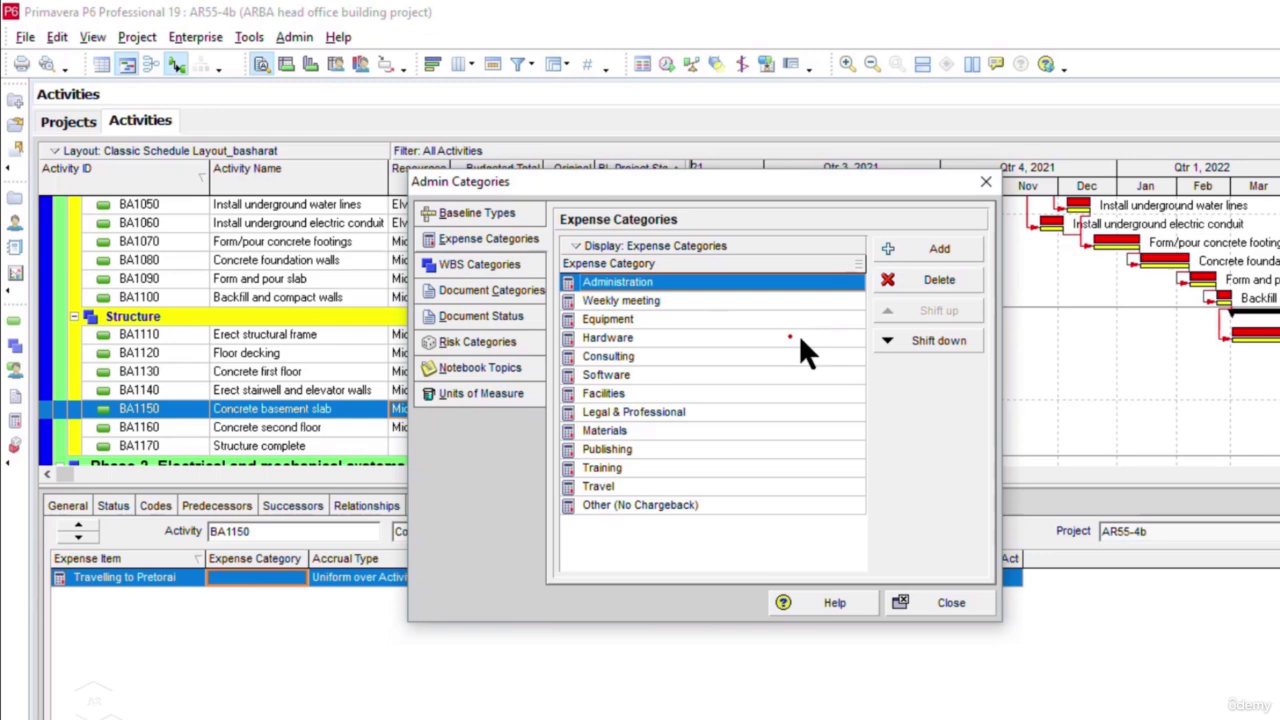
pyautogui.click(940, 246)
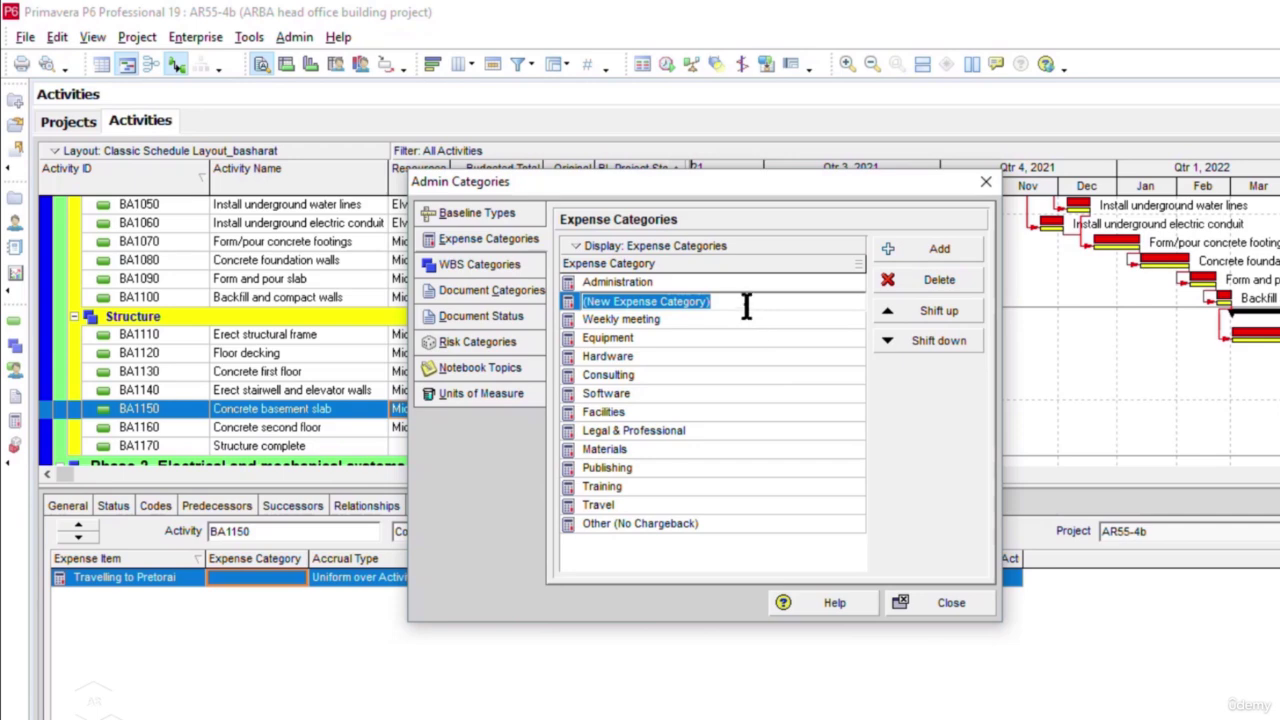
pyautogui.write('Test')
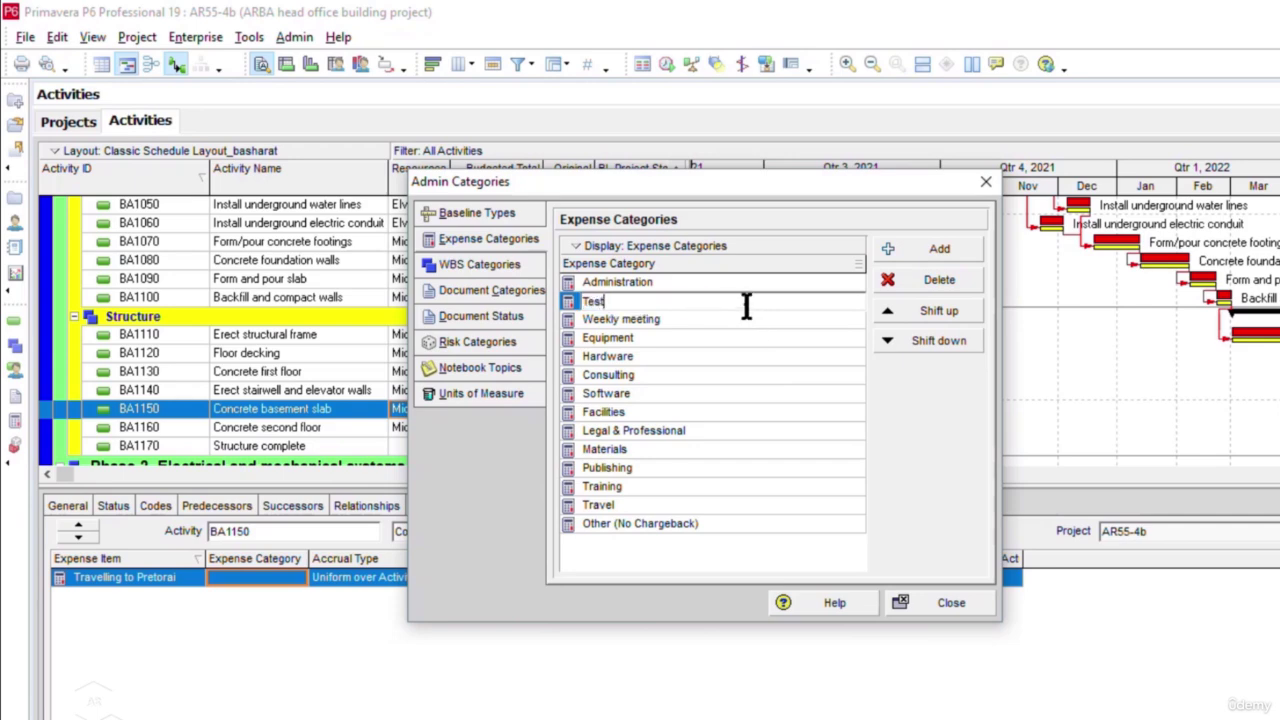
pyautogui.write(' category')
pyautogui.click(966, 598)
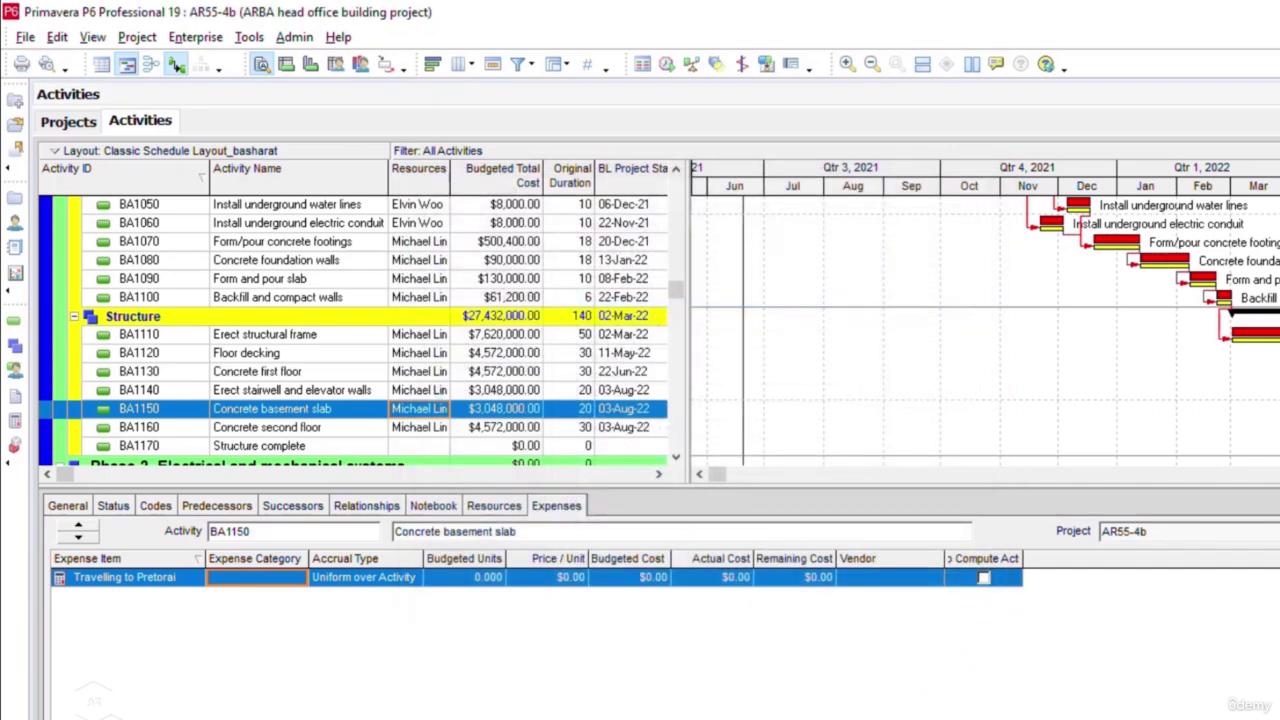
# Assign the Weekly meeting category to the Travelling to Pretorai expense and keep its accrual type as Uniform over Activity.
pyautogui.doubleClick(272, 580)
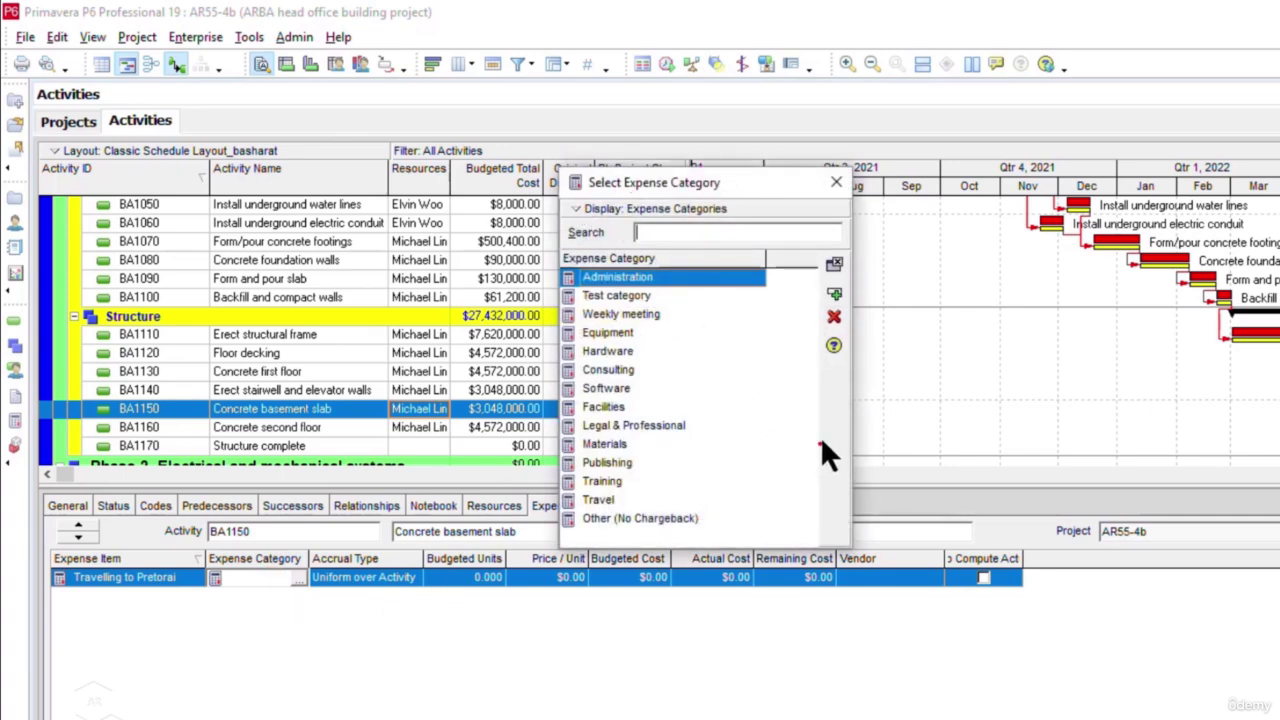
pyautogui.click(609, 314)
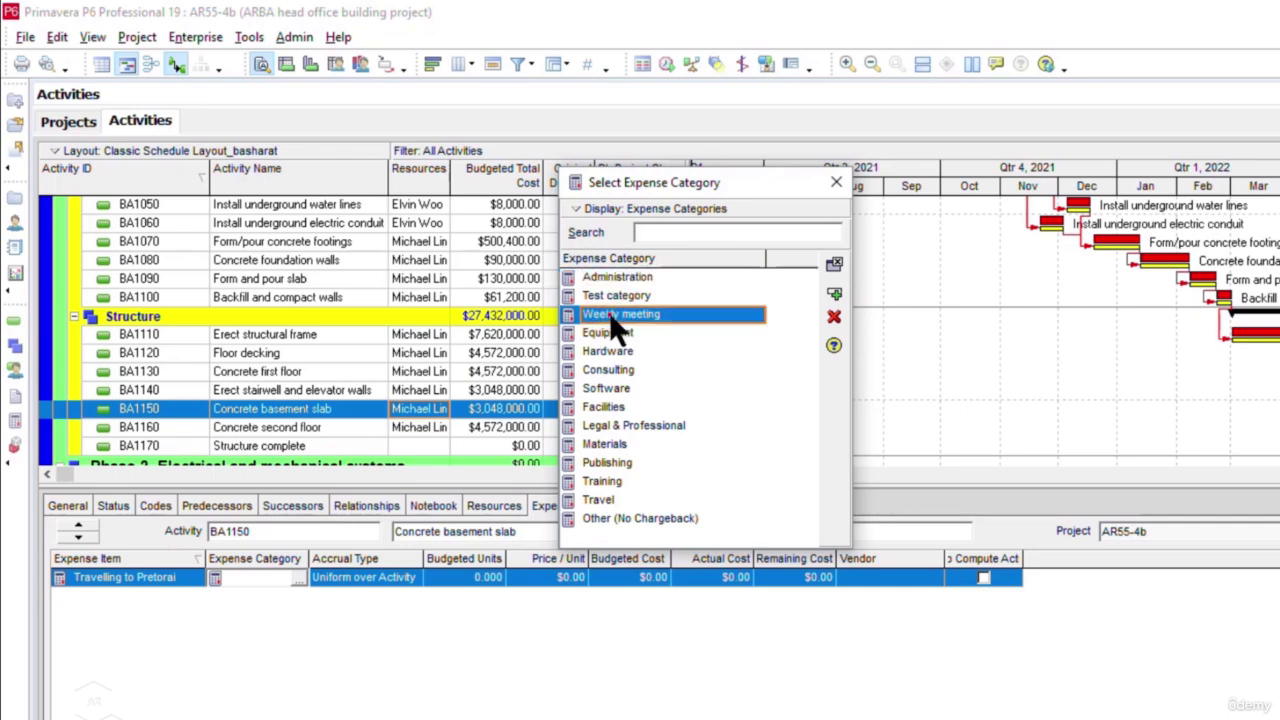
pyautogui.click(834, 294)
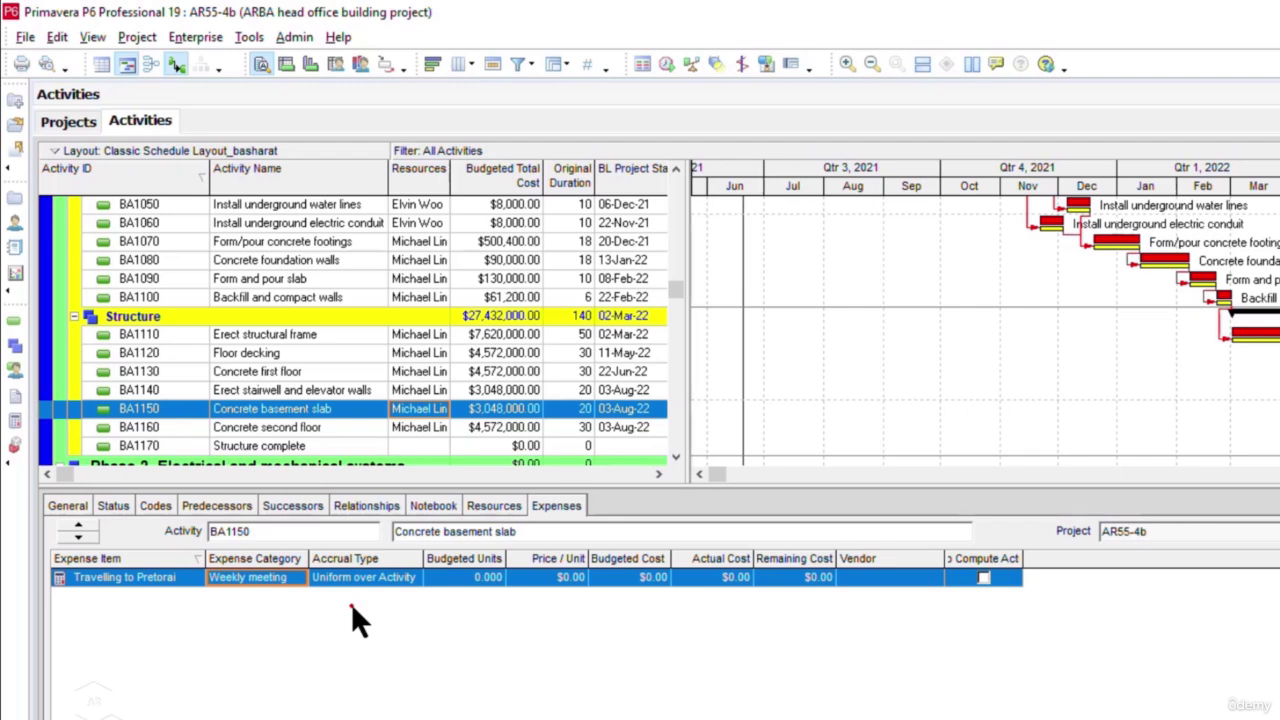
pyautogui.click(412, 578)
pyautogui.click(412, 578)
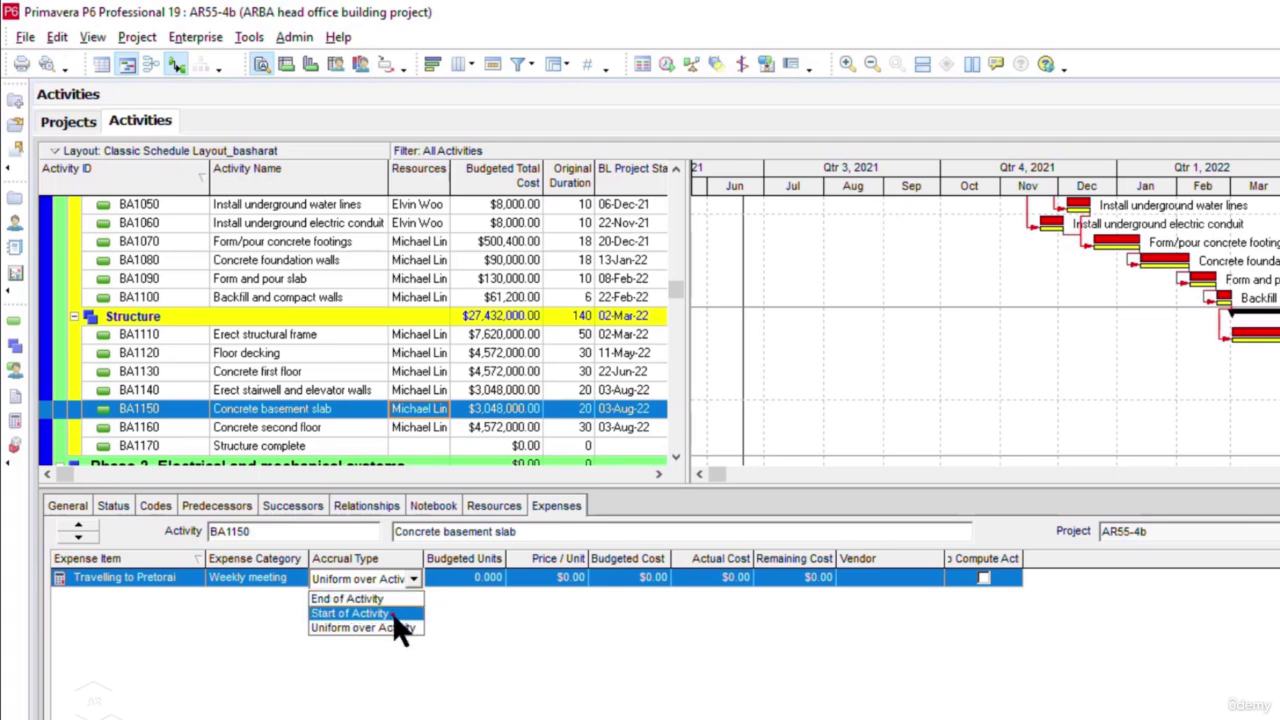
pyautogui.click(443, 657)
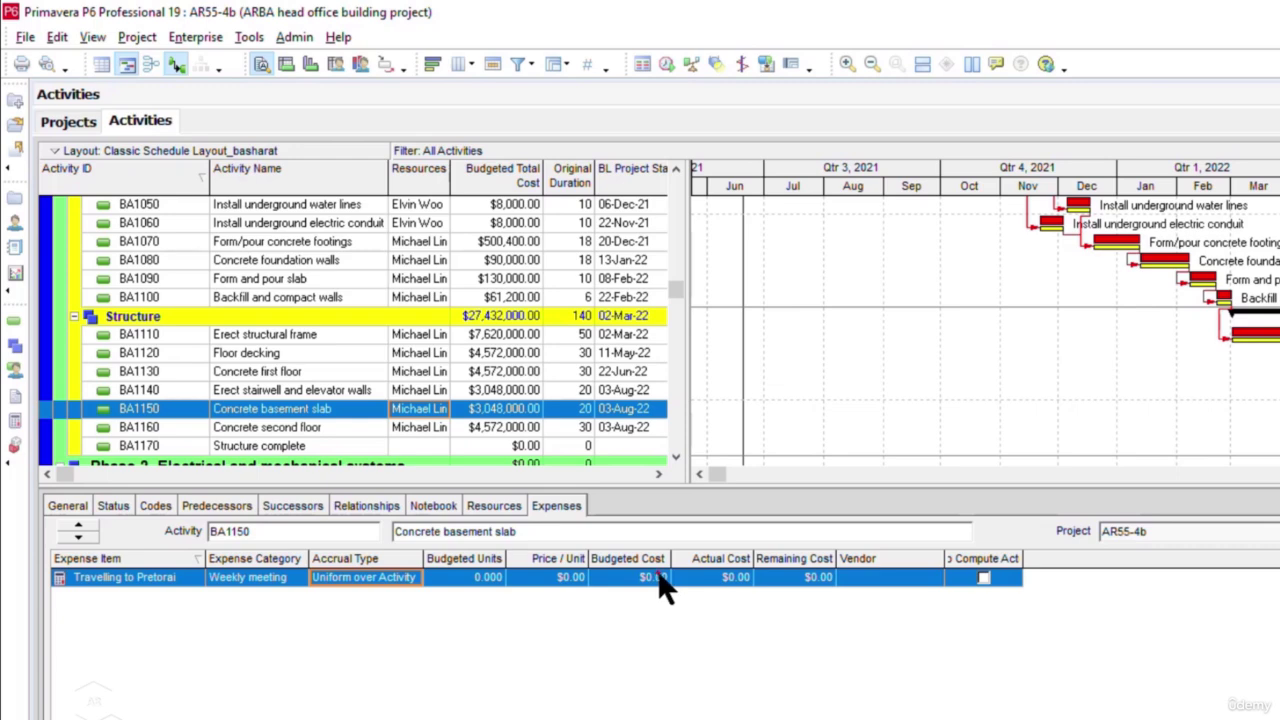
# Set the travel expense's price per unit to $500 and its budgeted units to 1.
pyautogui.click(556, 578)
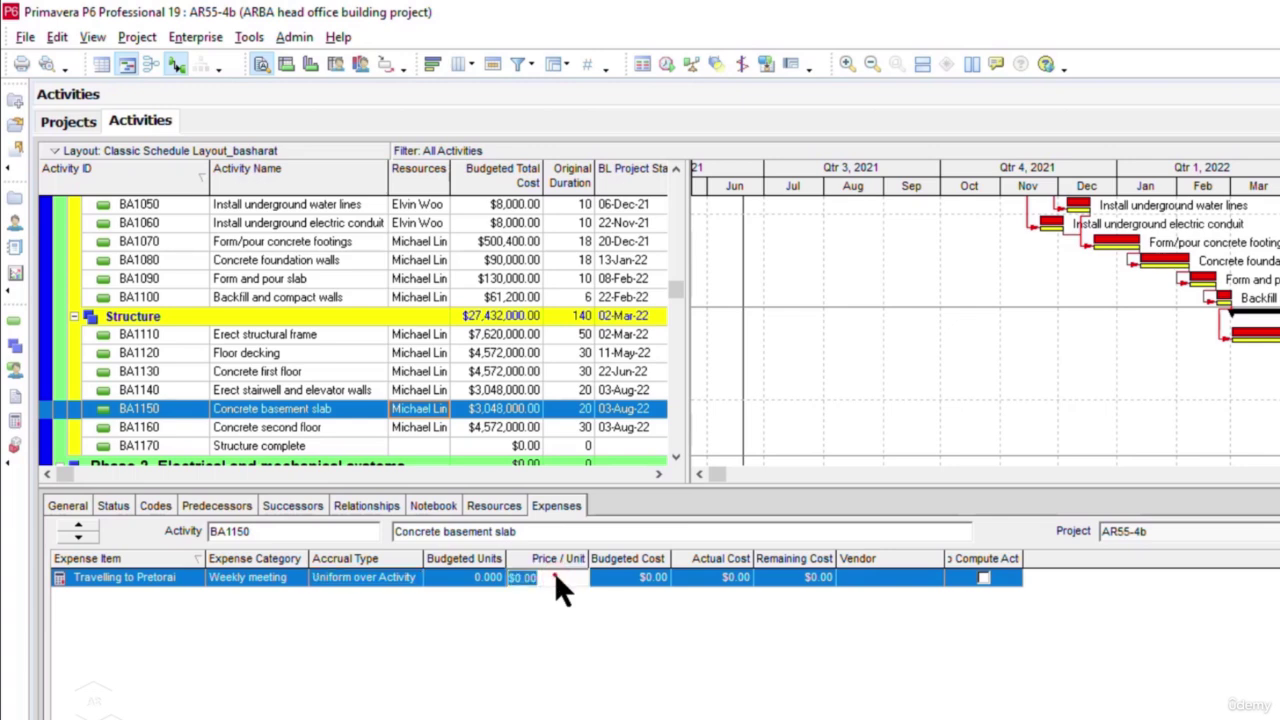
pyautogui.write('500')
pyautogui.press('Return')
pyautogui.click(483, 585)
pyautogui.write('1')
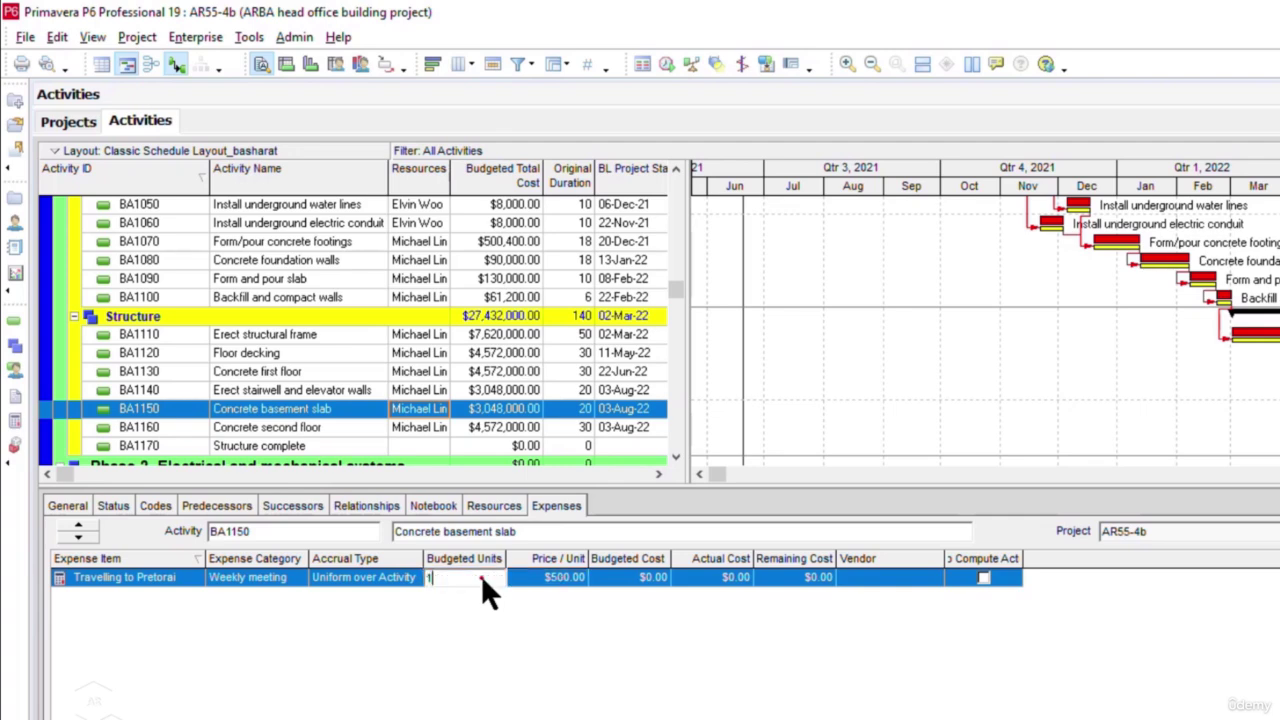
pyautogui.press('Return')
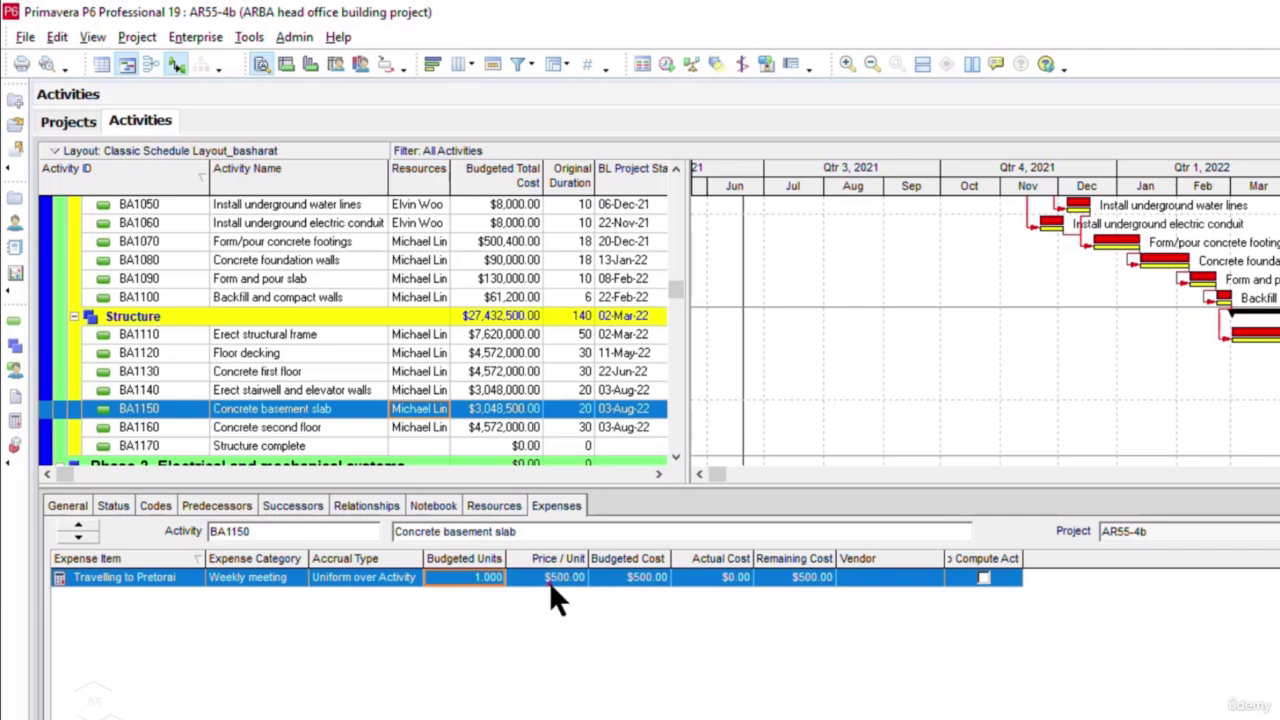
# Set the travel expense's budgeted units to 4 and its actual cost to $400.
pyautogui.click(476, 577)
pyautogui.write('4')
pyautogui.press('Return')
pyautogui.click(724, 580)
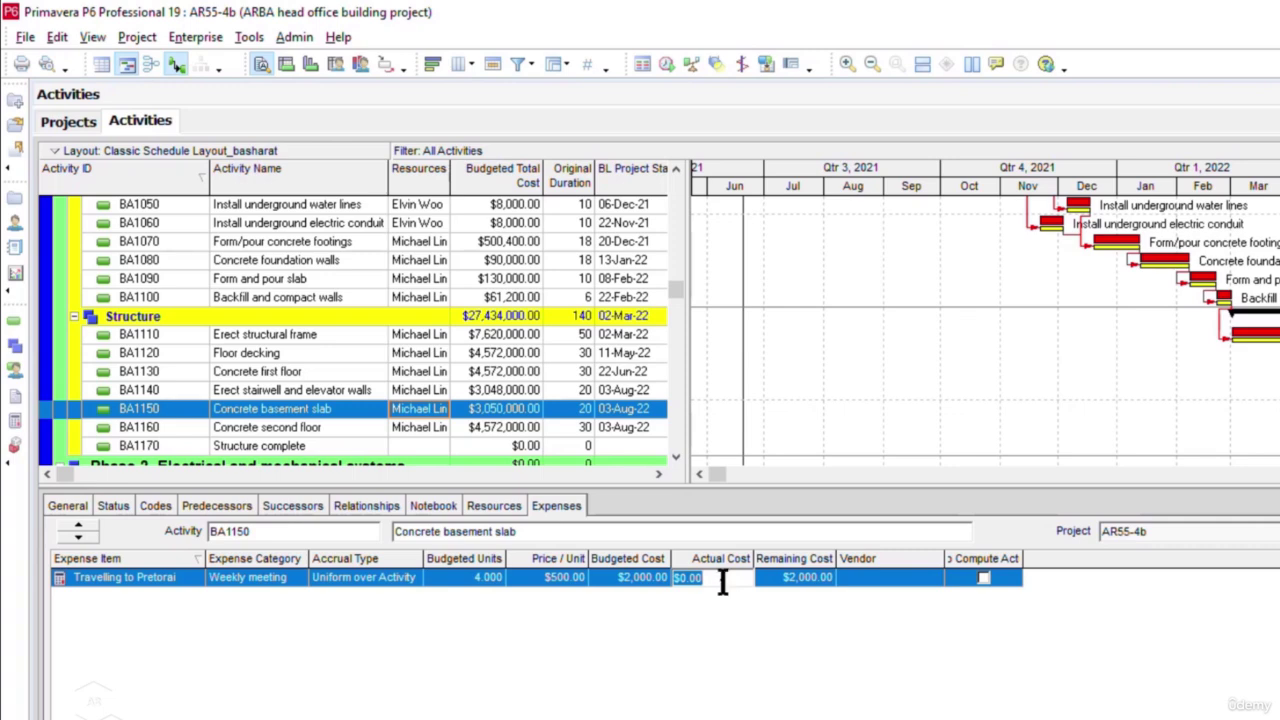
pyautogui.write('400')
pyautogui.press('Return')
# Set the travel expense's budgeted cost to $500, trying 0 in between.
pyautogui.click(644, 577)
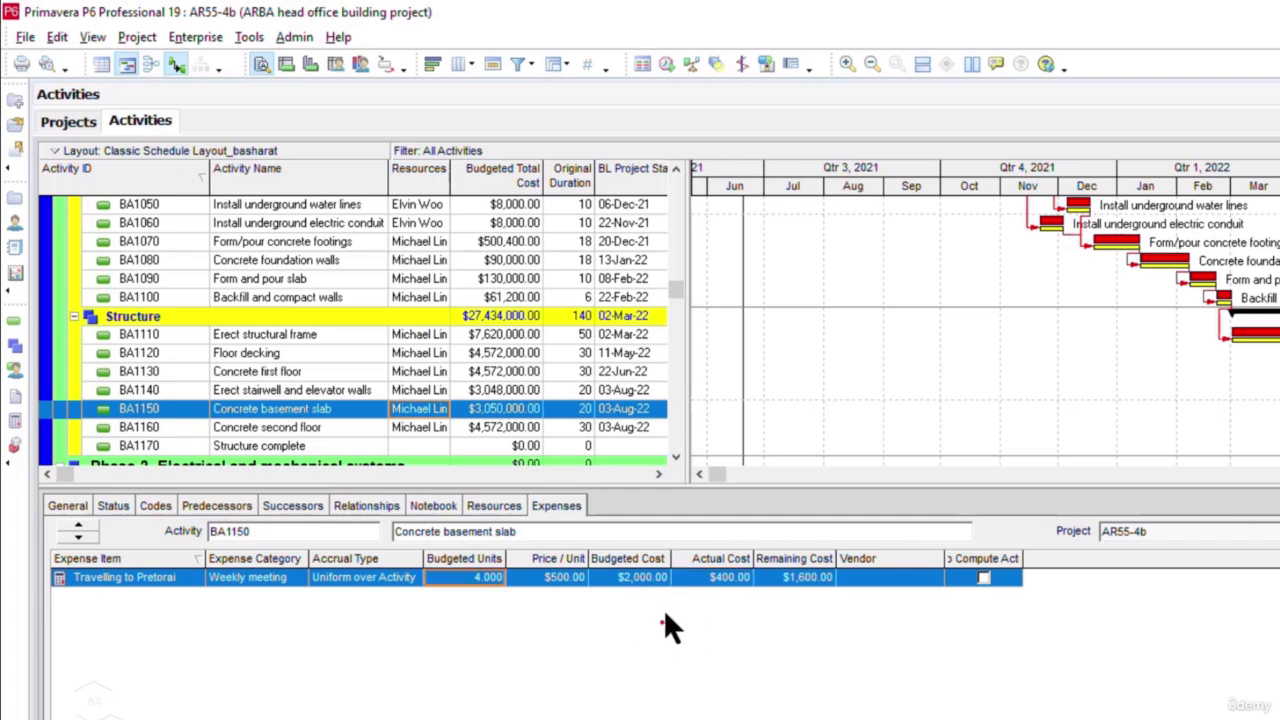
pyautogui.click(635, 578)
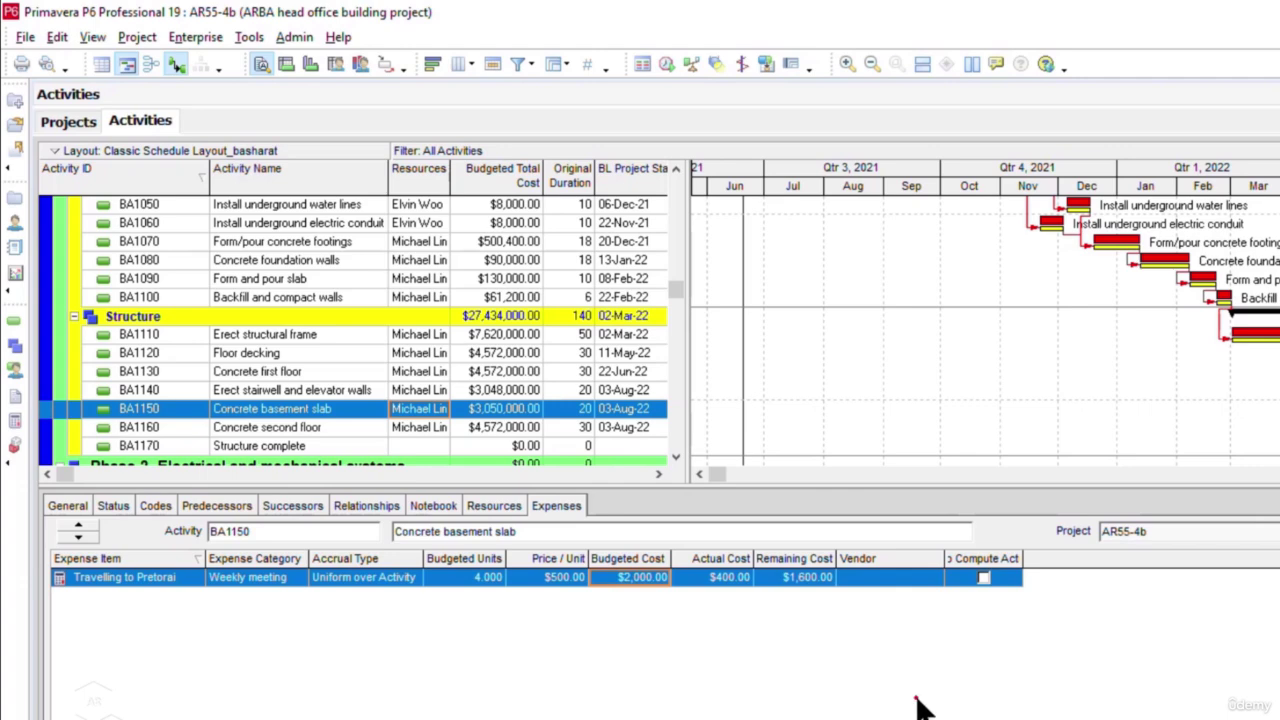
pyautogui.write('500')
pyautogui.press('Return')
pyautogui.write('0')
pyautogui.press('Return')
pyautogui.write('500')
pyautogui.click(776, 652)
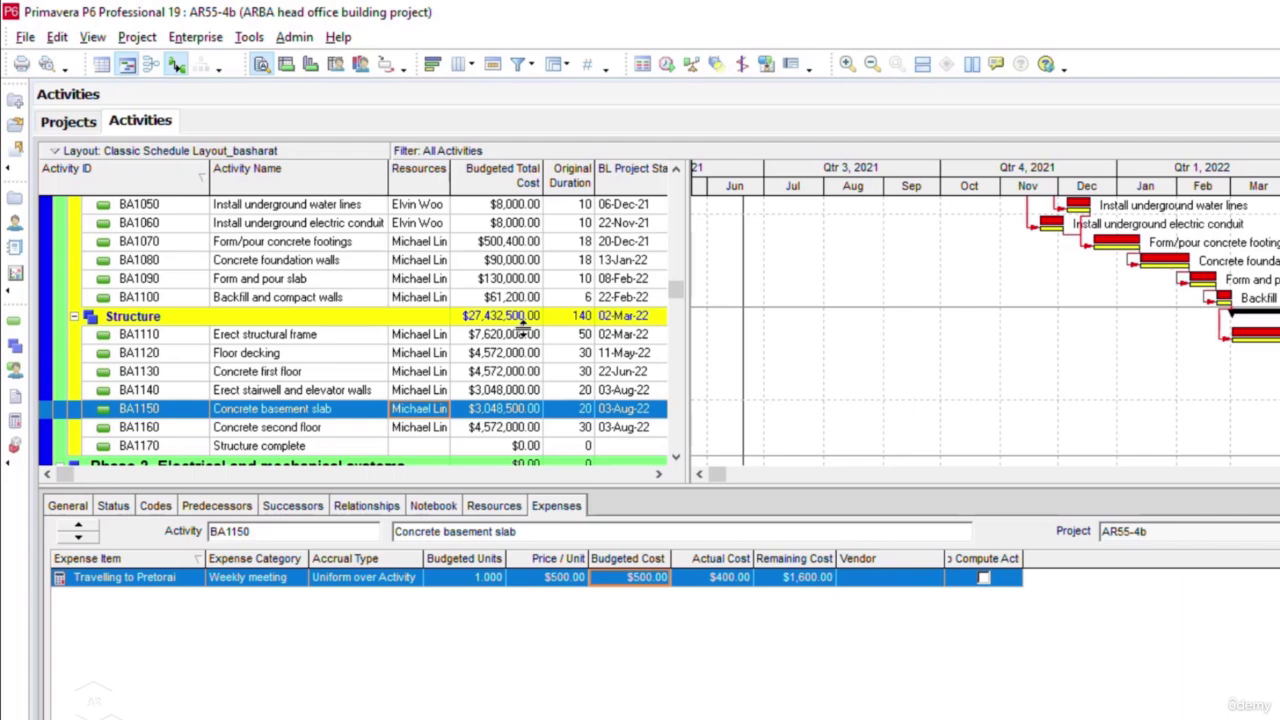
# Add two more blank expense items to activity BA1150.
pyautogui.click(345, 659)
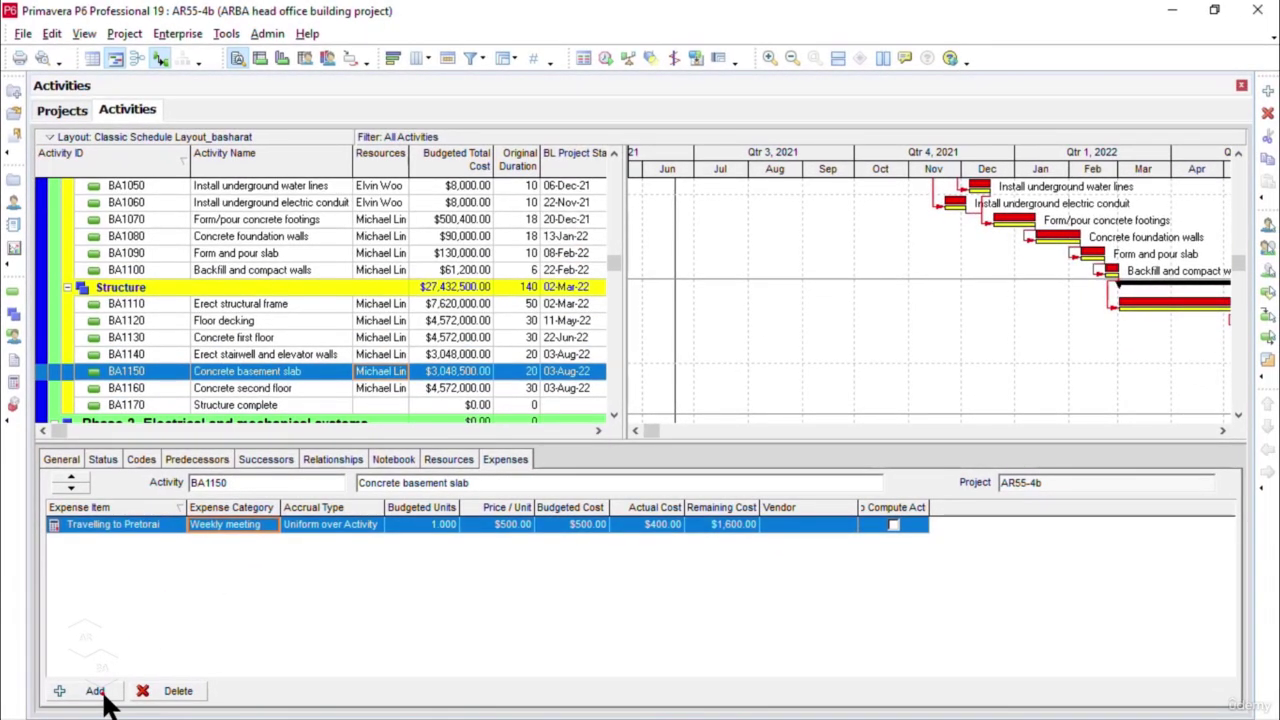
pyautogui.click(95, 691)
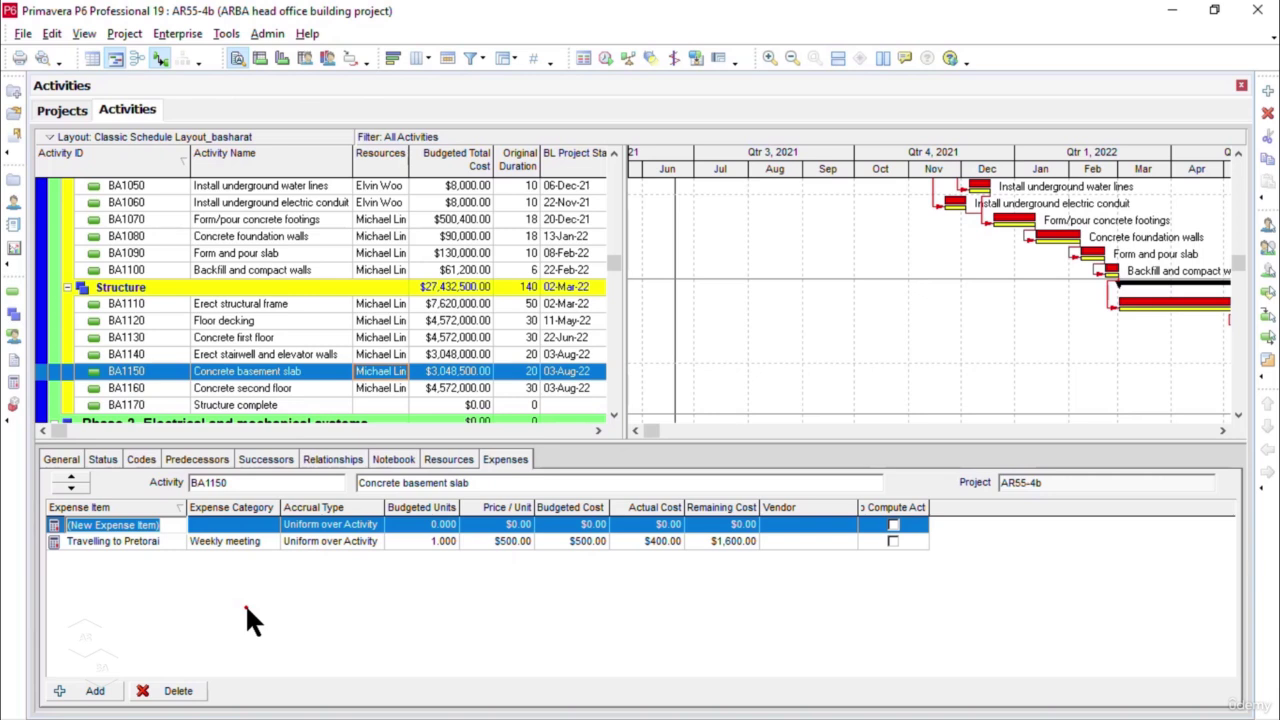
pyautogui.click(92, 700)
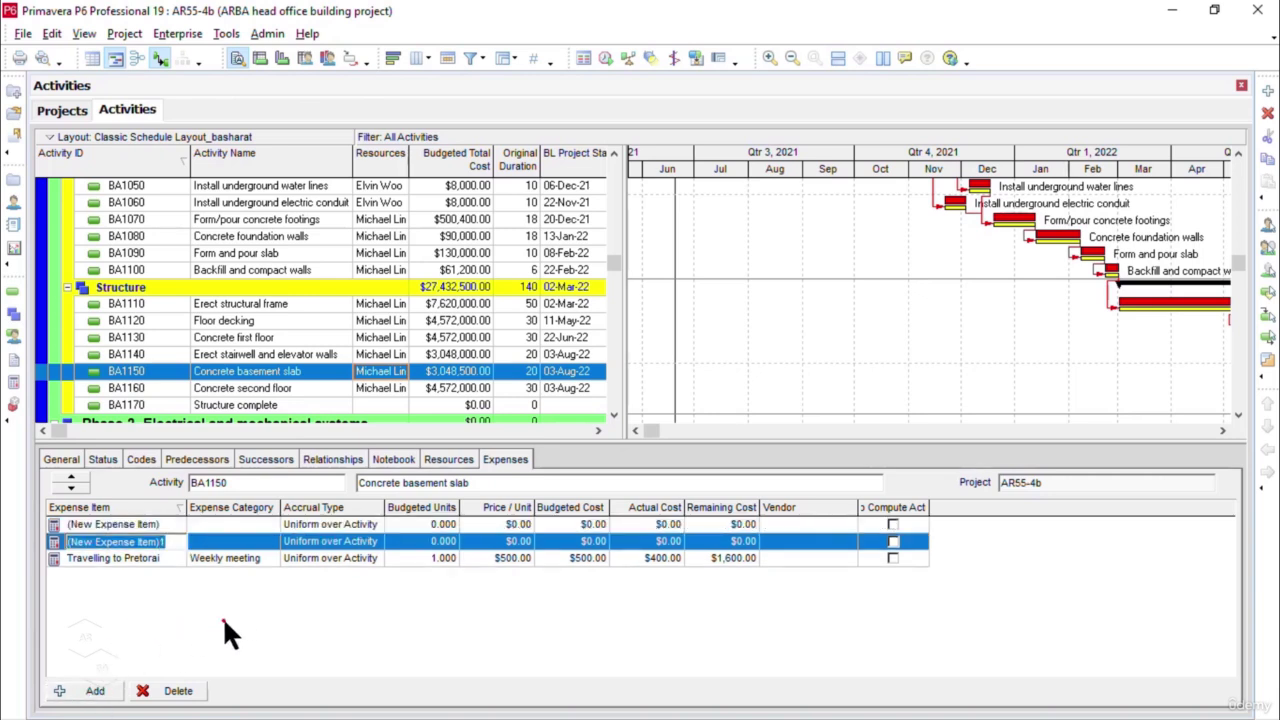